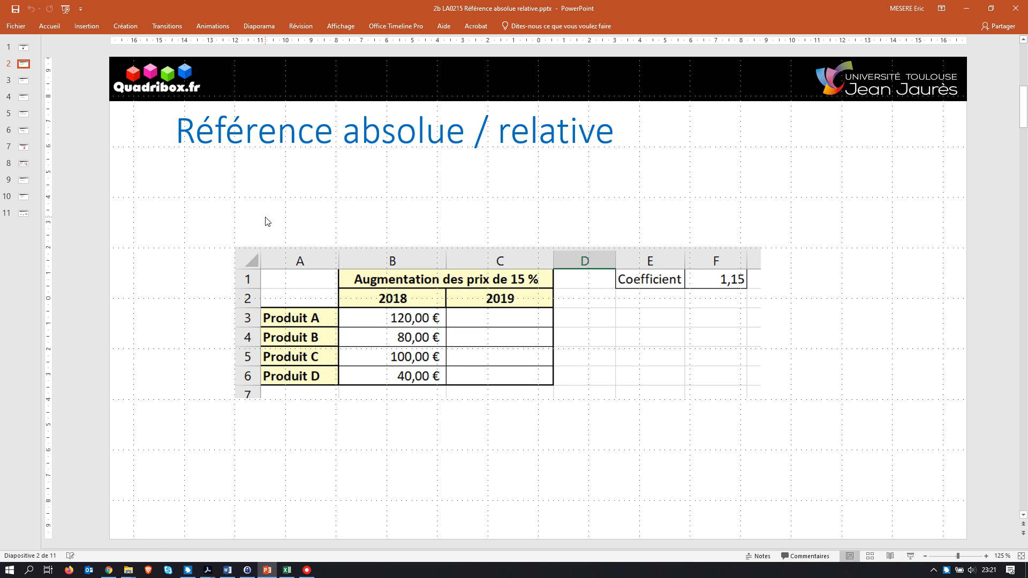
- Switch to Excel, enter the formula =B3*F1 in C3 for Entreprise A's 2019 price, and apply the euro accounting format
key("alt+Tab")
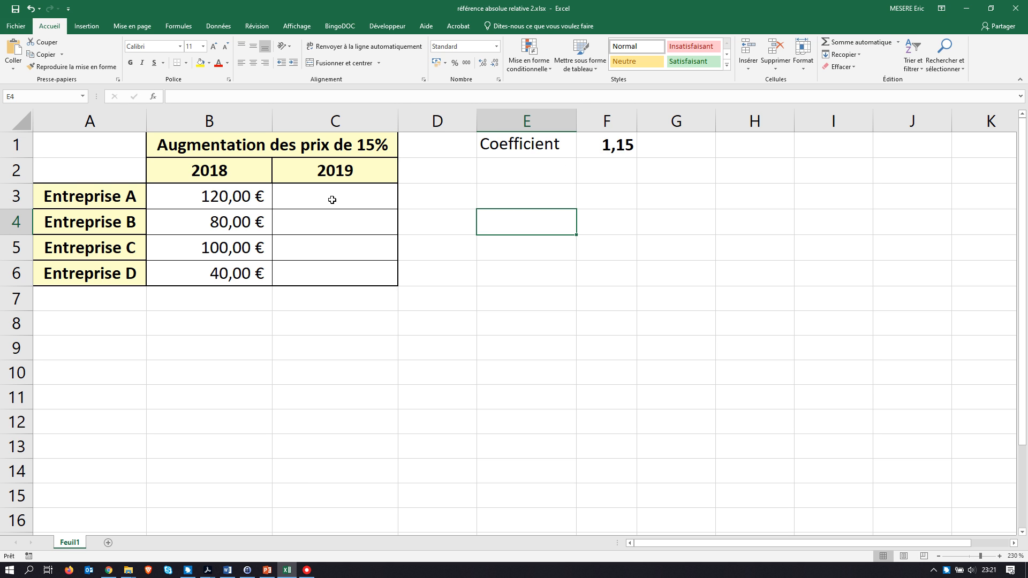
left_click(234, 197)
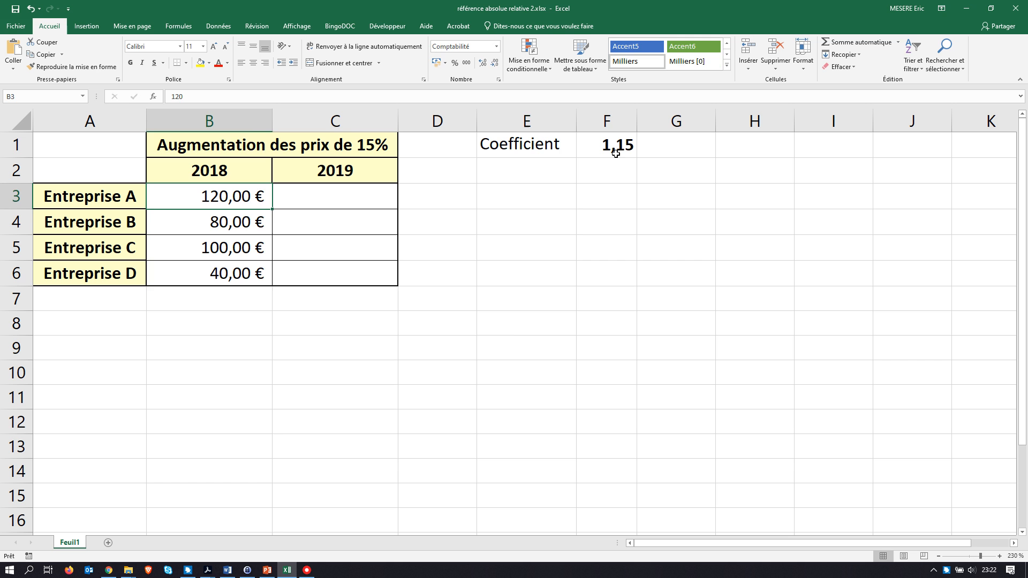
key("alt+Tab")
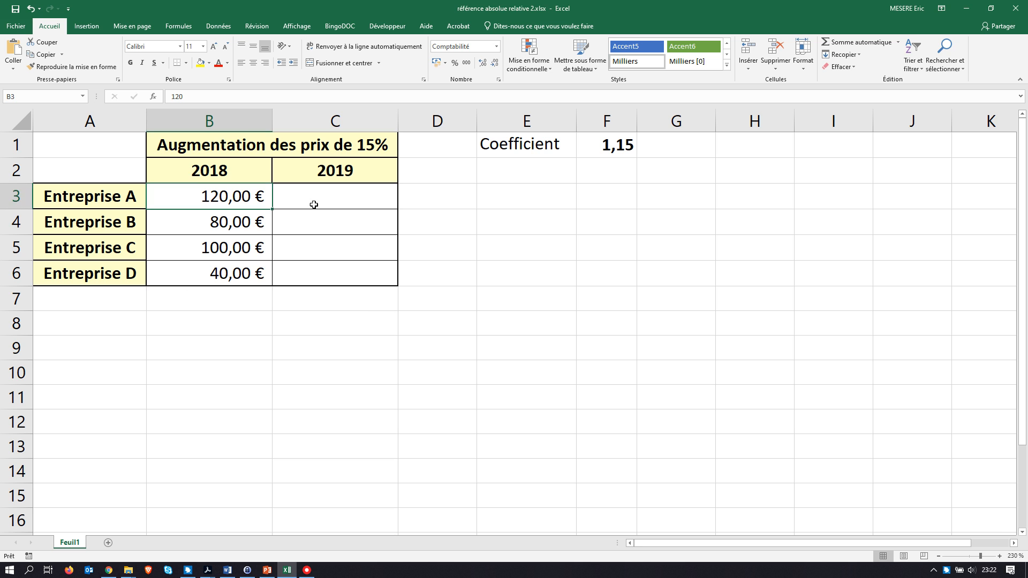
left_click(321, 200)
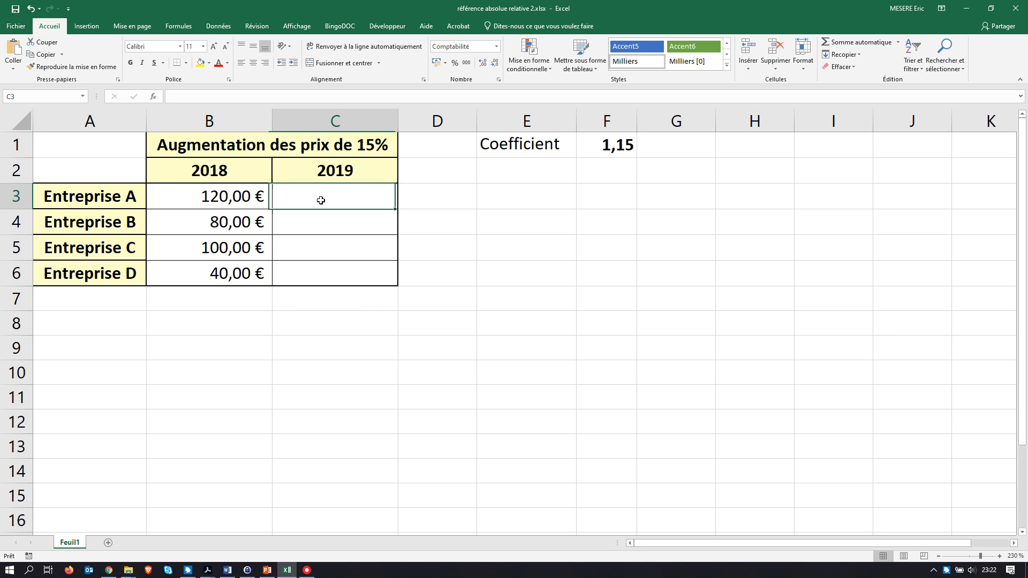
type("=")
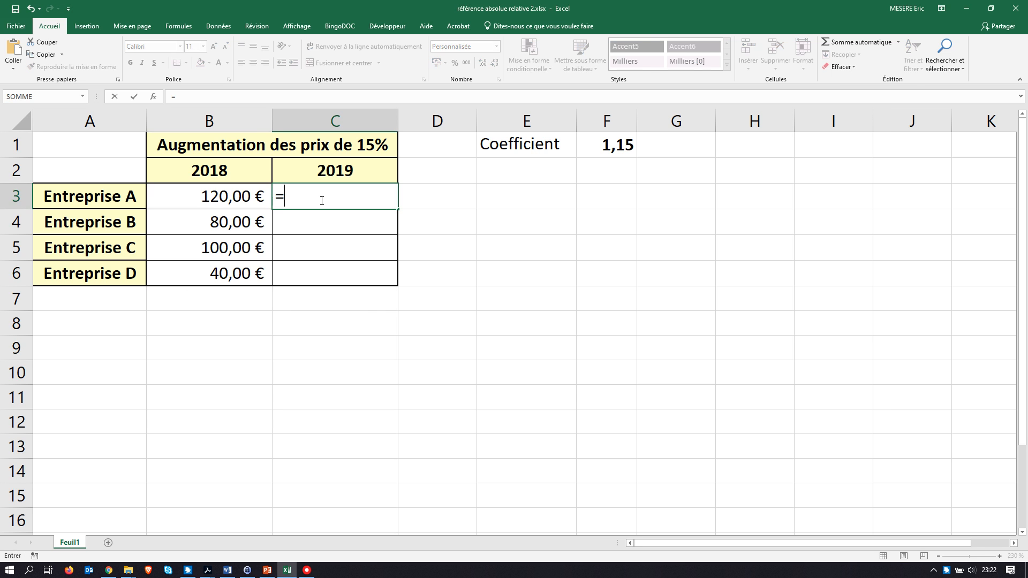
left_click(211, 199)
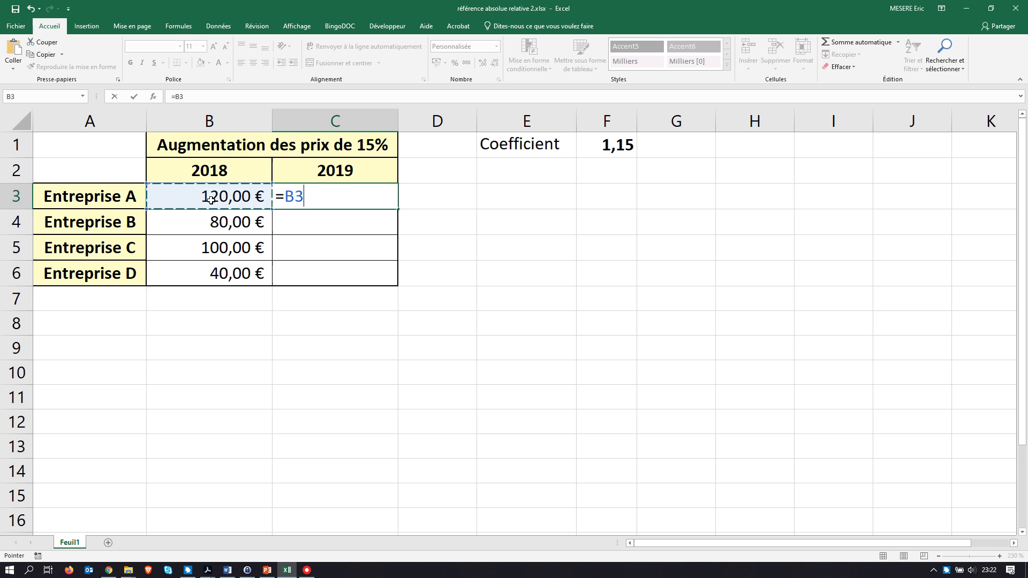
type("*")
left_click(616, 148)
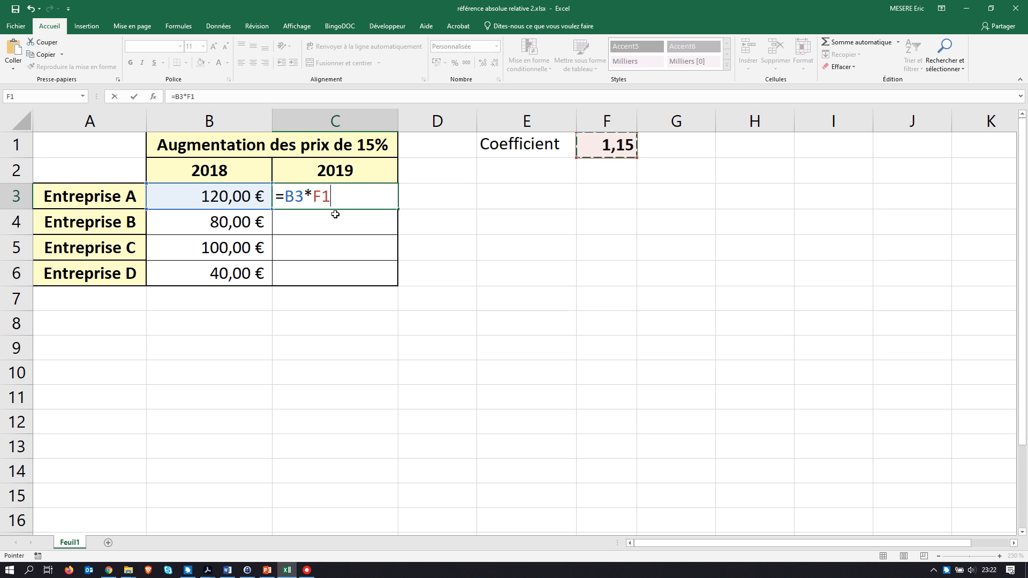
key("Return")
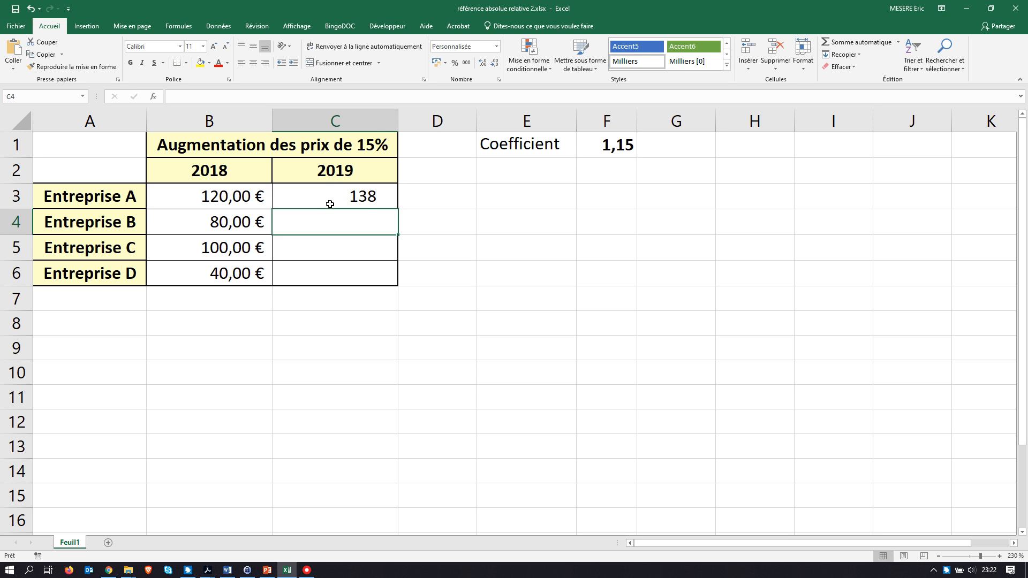
left_click(348, 198)
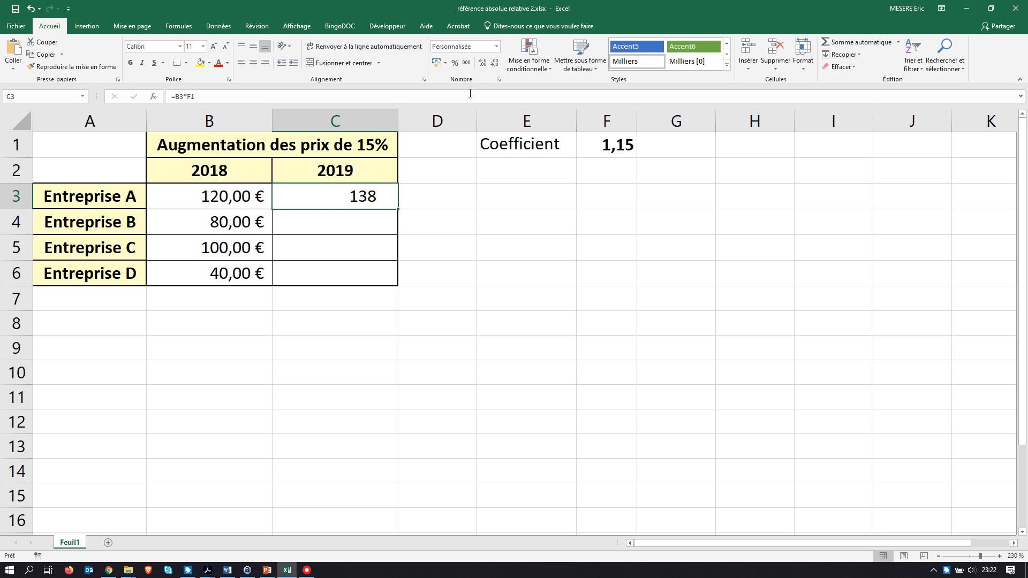
left_click(437, 63)
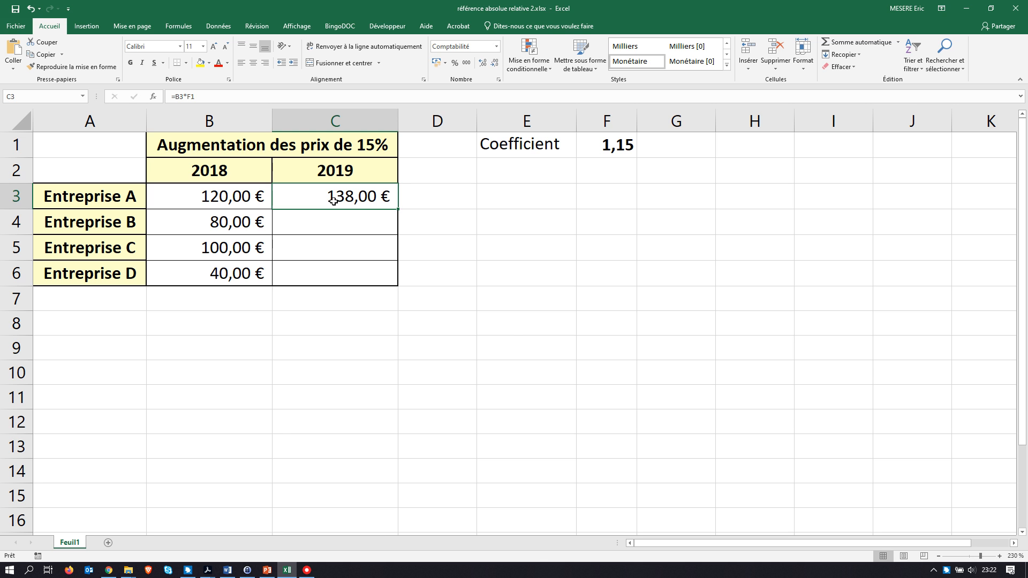
- Consult slide 4 in PowerPoint and, back in Excel, fill the C3 formula down to C6
key("alt+Tab")
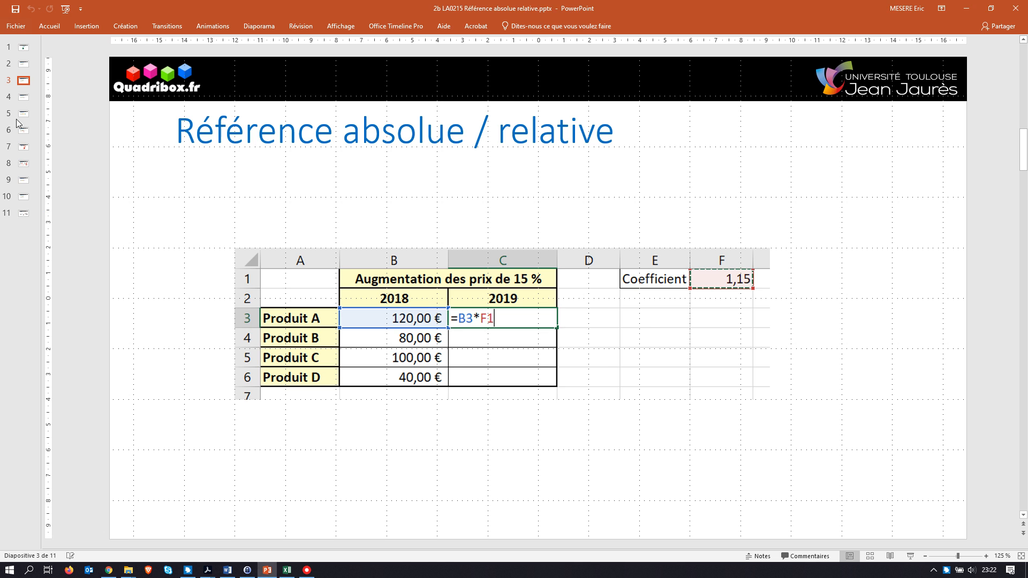
left_click(23, 97)
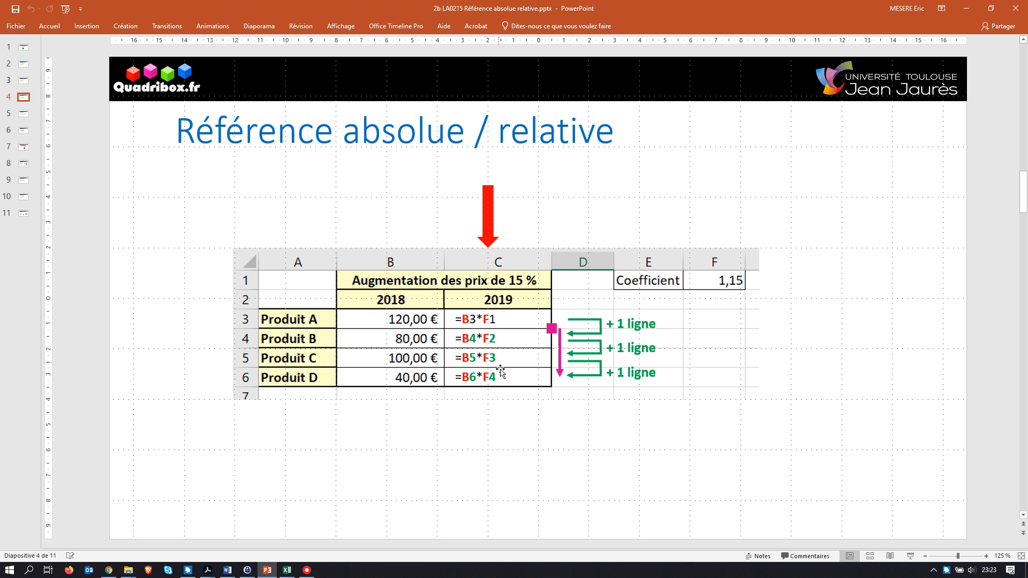
key("alt+Tab")
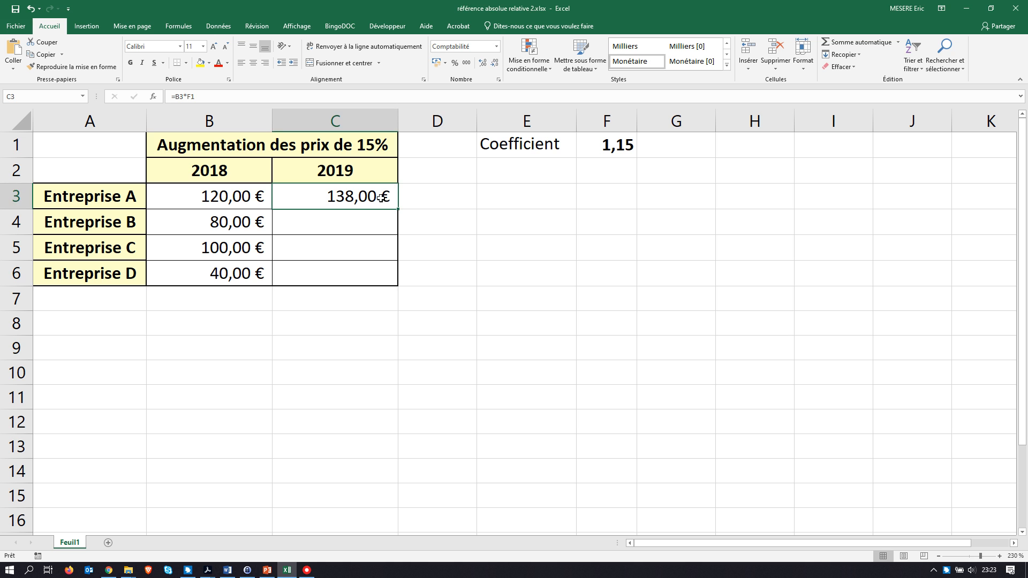
left_click_drag(397, 210, 396, 284)
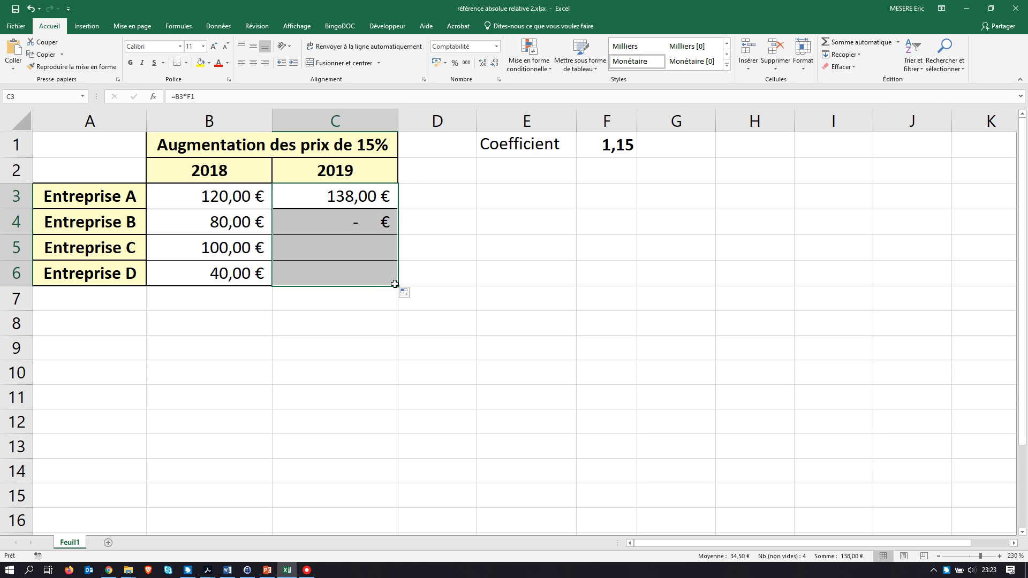
- Inspect the copied formulas in the 2019 column for Entreprise B, C and D
double_click(354, 218)
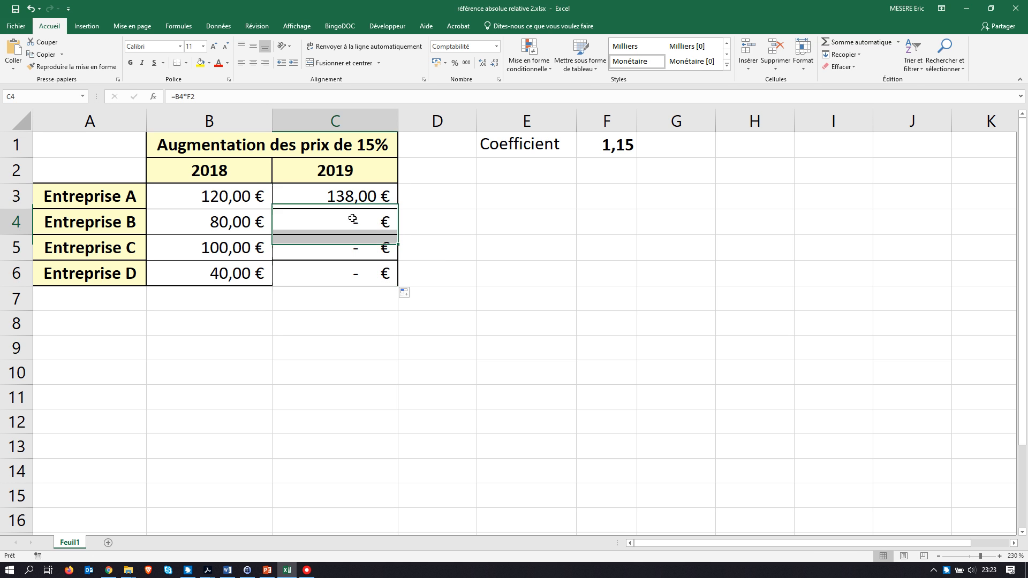
left_click(337, 248)
double_click(338, 248)
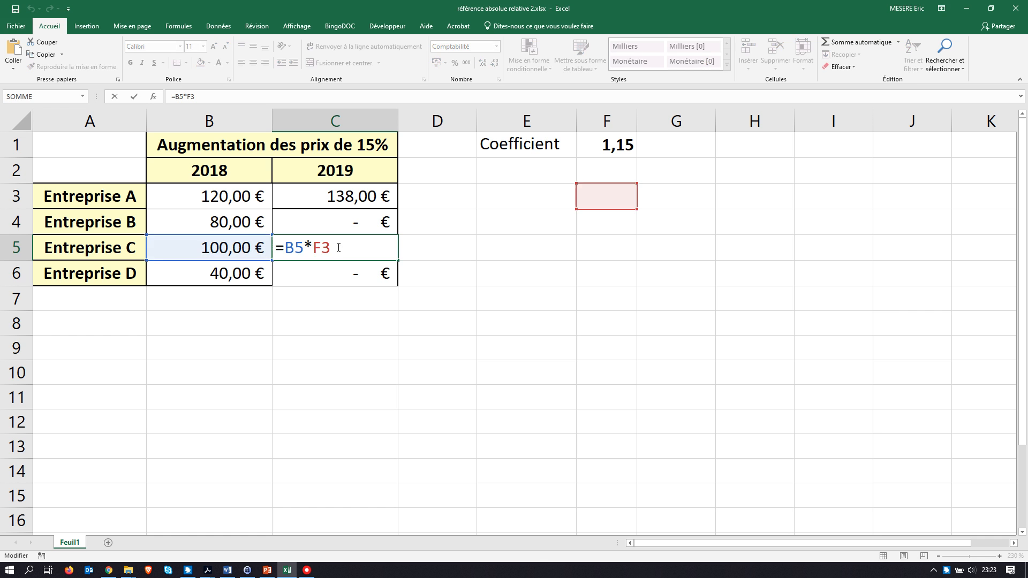
left_click(339, 262)
double_click(340, 266)
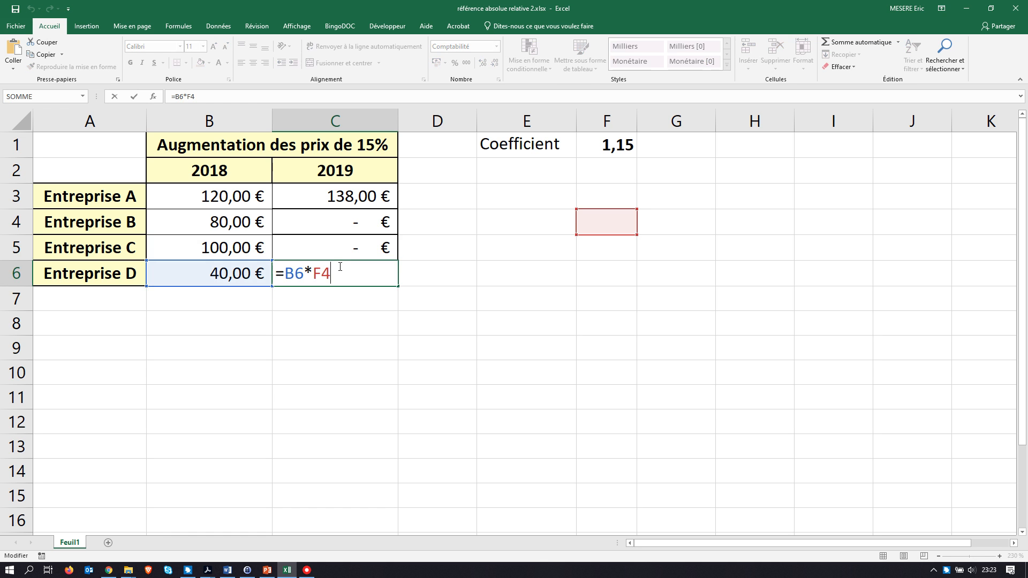
key("Return")
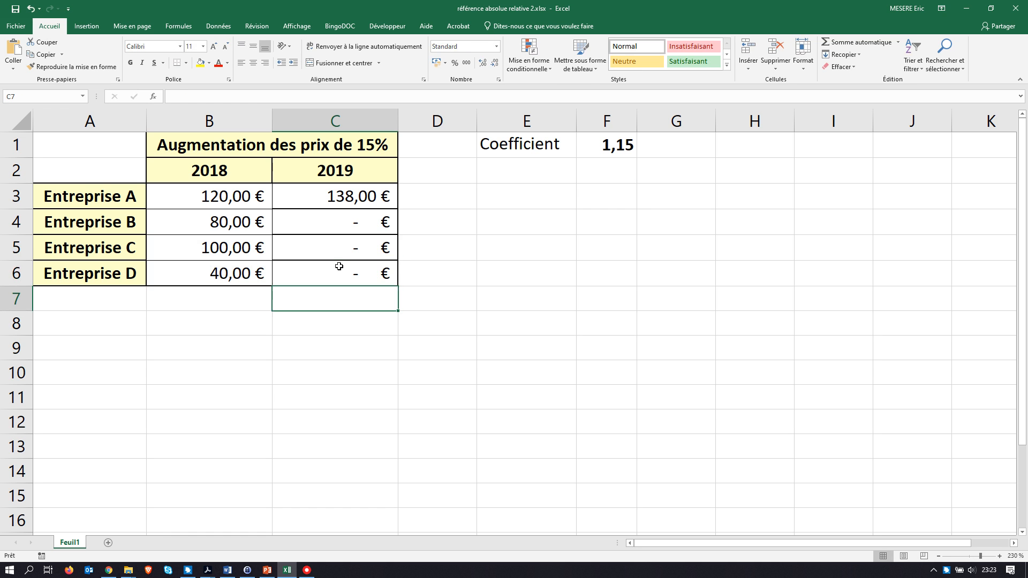
- View slide 5 in PowerPoint, return to Excel, and examine which coefficient cells the formulas in C4 to C6 reference
key("alt+Tab")
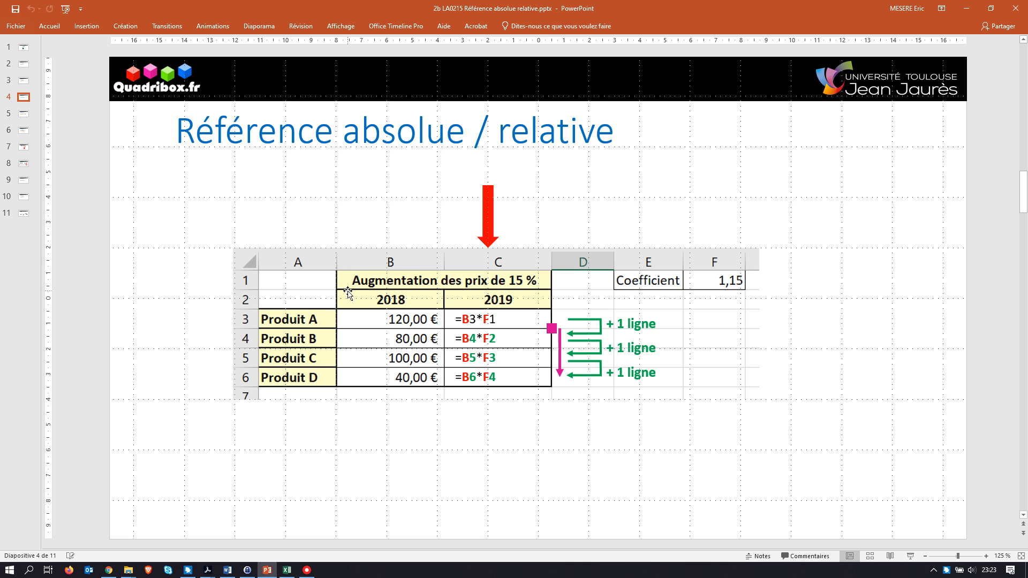
left_click(24, 116)
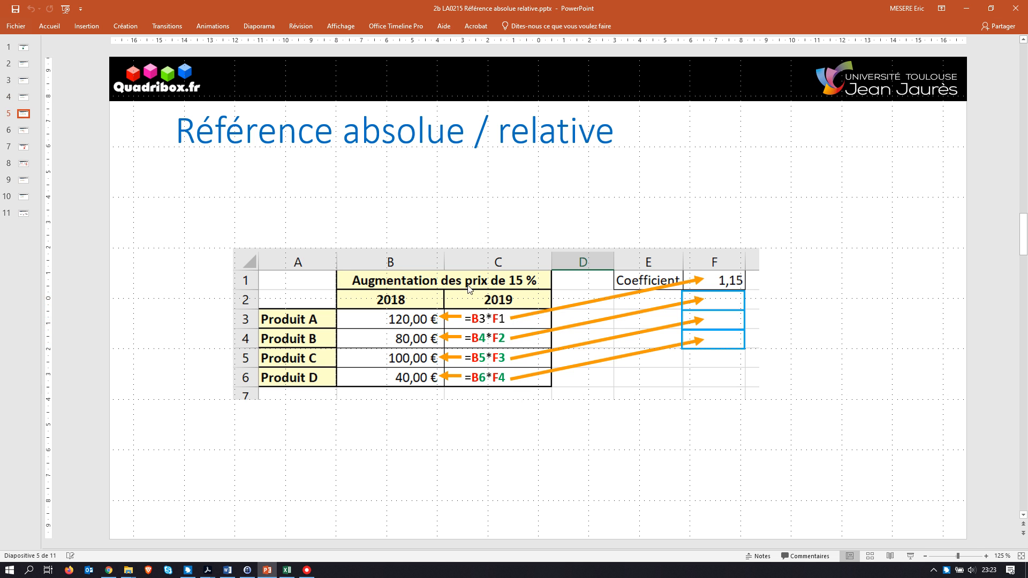
key("alt+Tab")
left_click(358, 222)
double_click(357, 223)
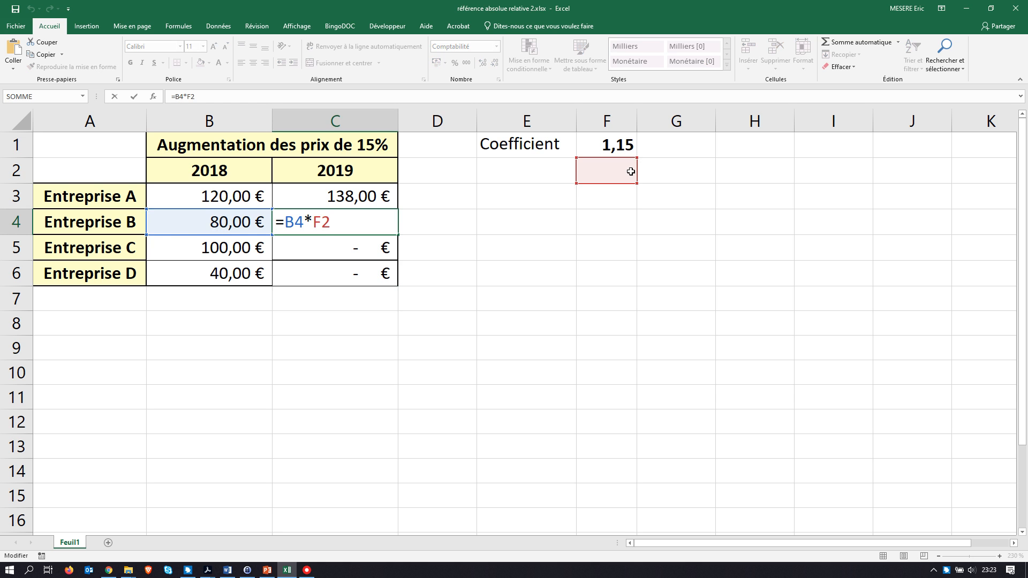
key("Return")
double_click(364, 244)
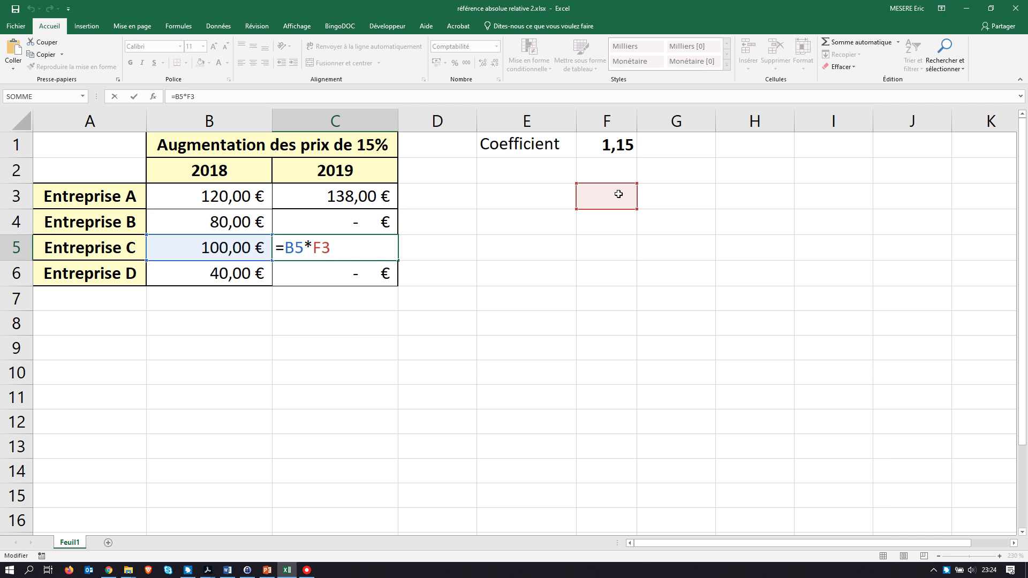
key("Return")
double_click(374, 272)
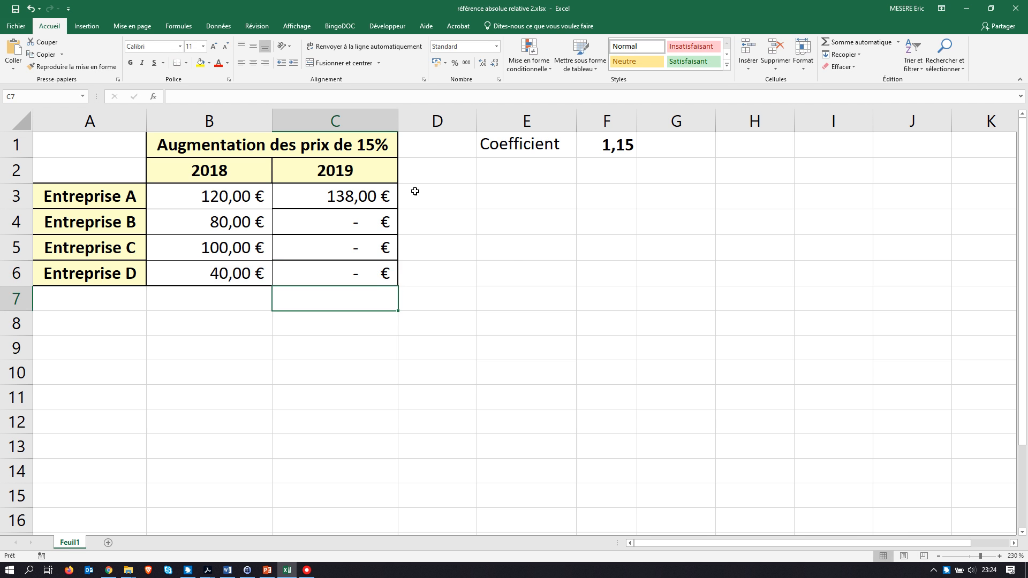
left_click(386, 198)
mouse_move(399, 211)
left_mouse_down()
mouse_move(400, 265)
mouse_move(395, 199)
left_mouse_up()
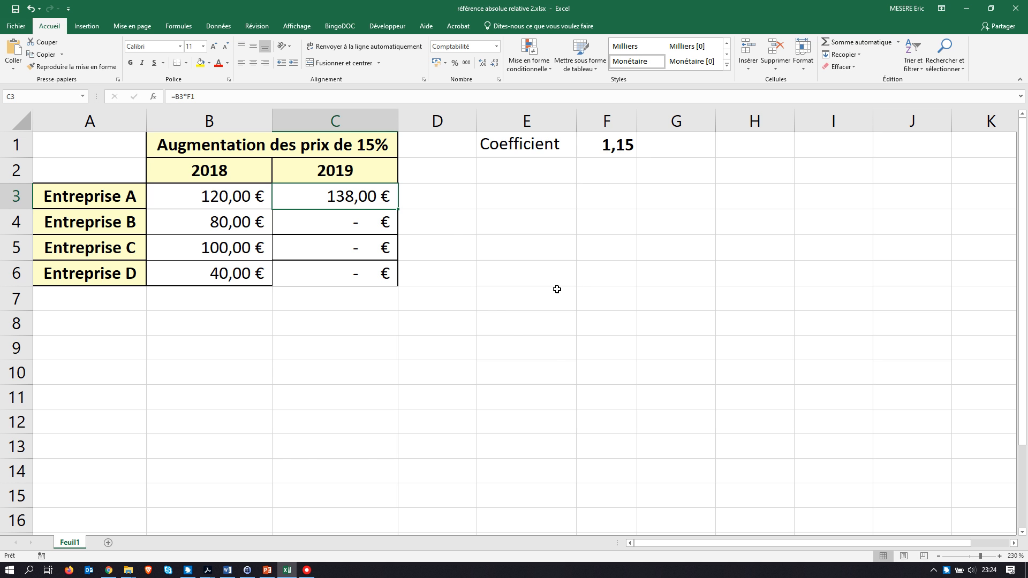
- Switch to PowerPoint and display slide 6 and slide 7 on absolute and relative references
key("alt+Tab")
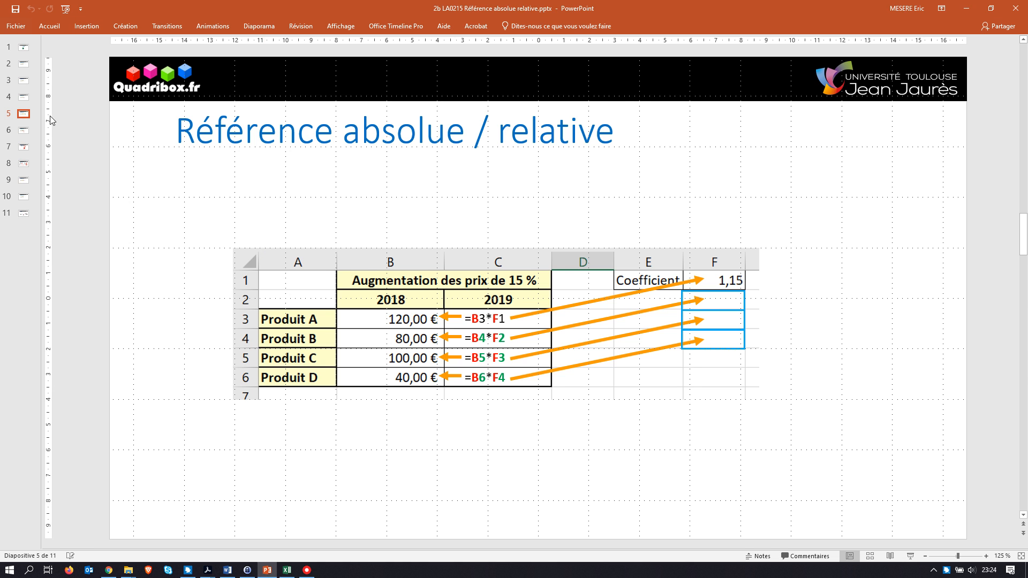
left_click(23, 131)
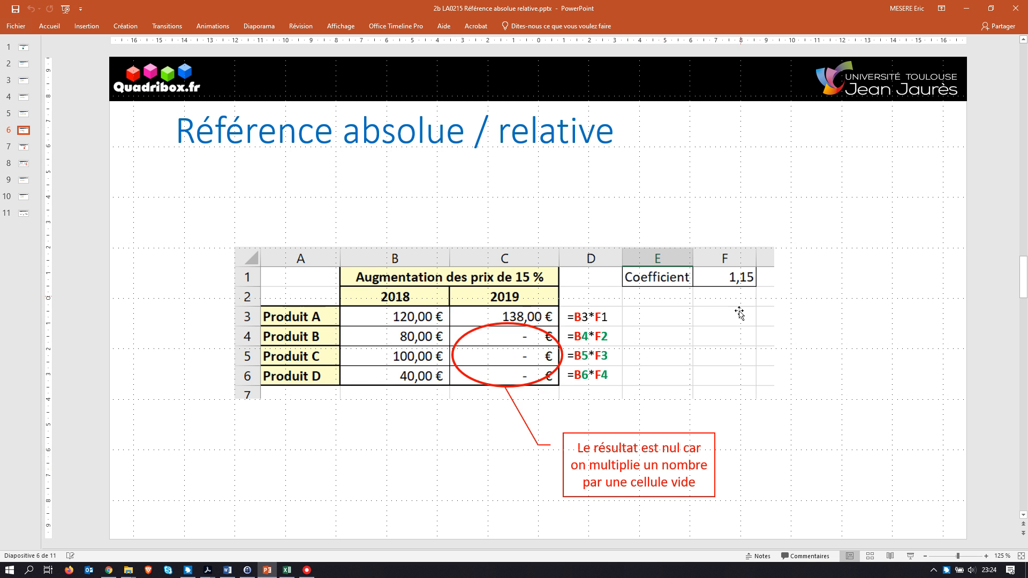
left_click(24, 147)
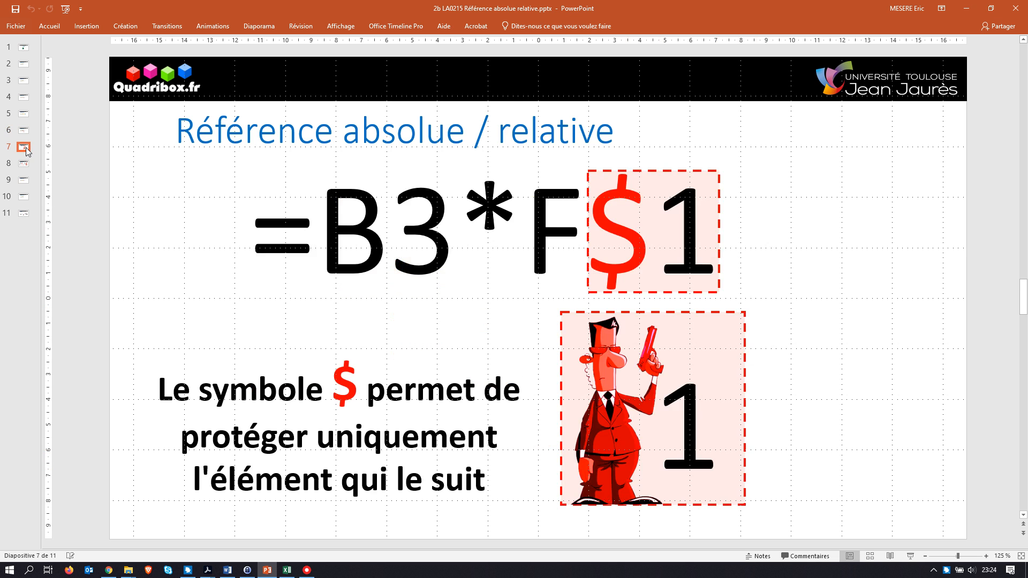